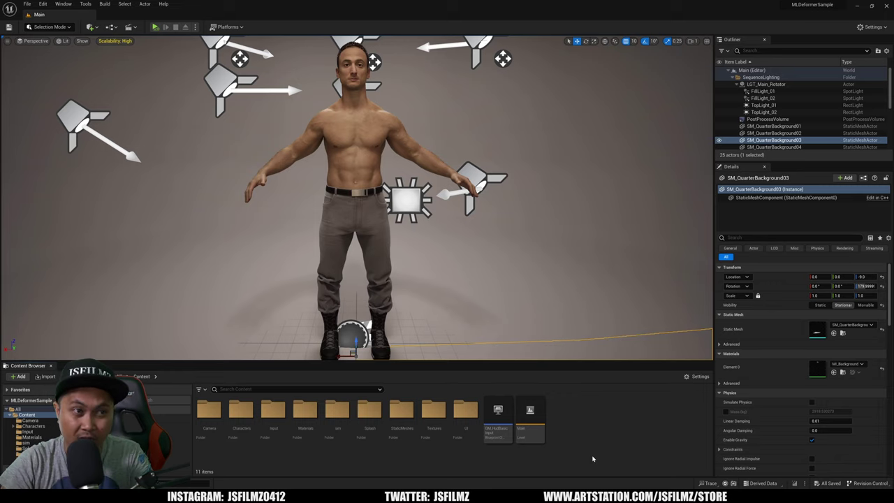
# - Search the plugins for "niag" and check which Niagara plugins are enabled
pyautogui.moveTo(349, 309); pyautogui.dragTo(382, 378, button='right')
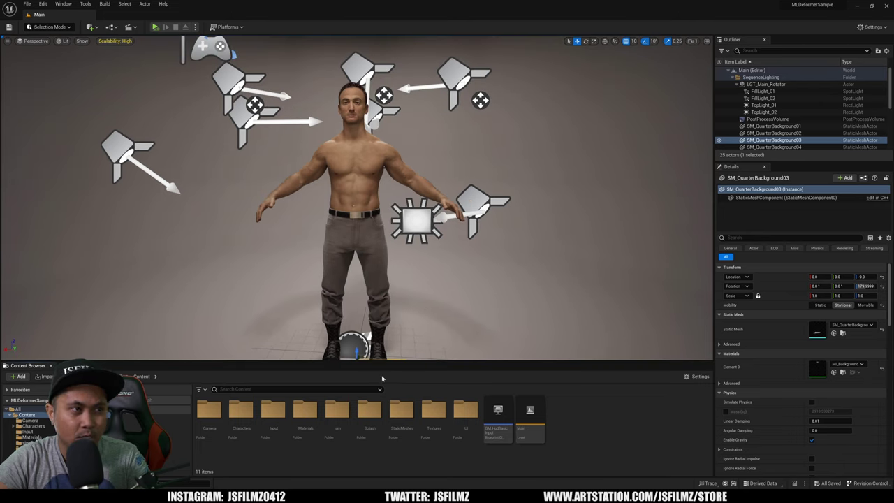
pyautogui.click(43, 3)
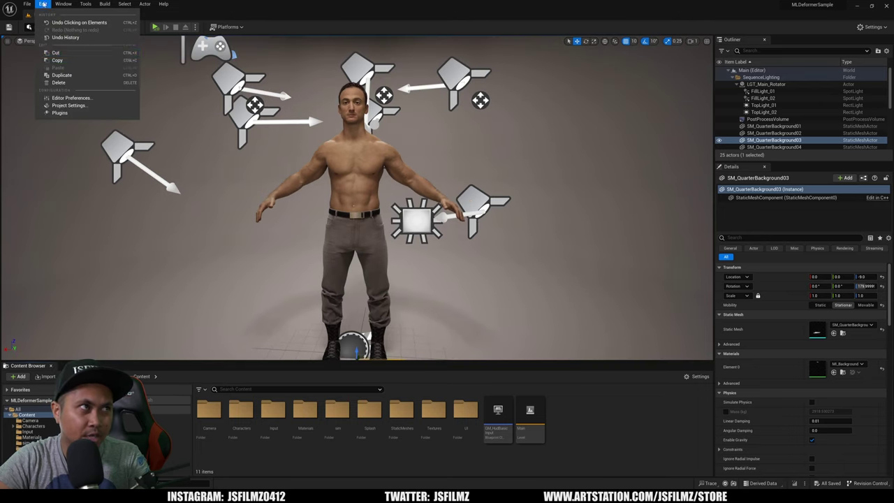
pyautogui.click(63, 113)
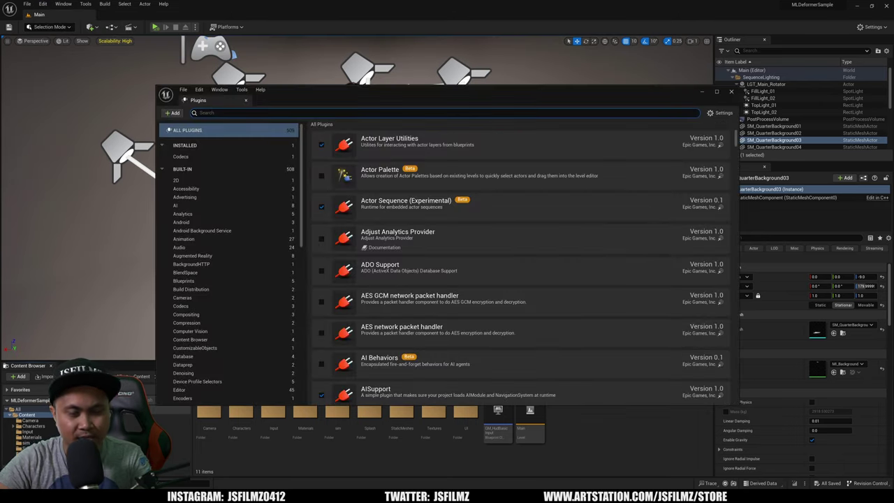
pyautogui.write('niaag')
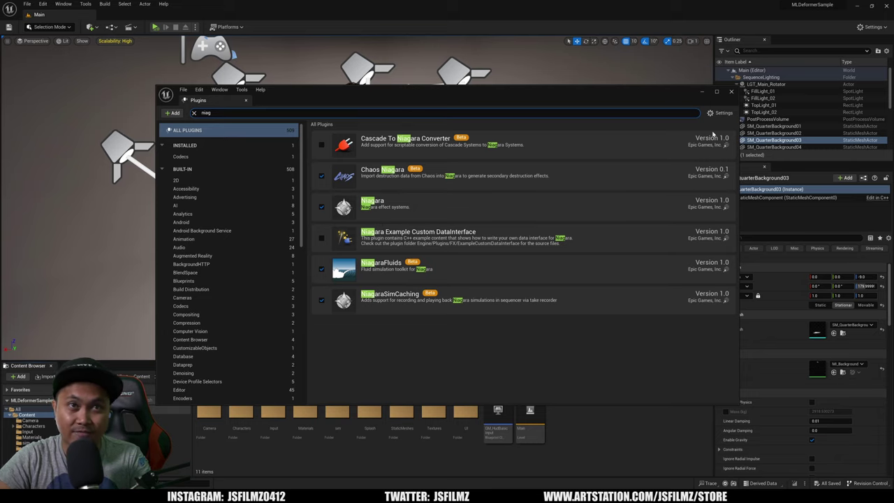
pyautogui.click(732, 91)
# - In the sim folder, create a Niagara system from the Grid 3D Gas Simple Particle Source template, keeping the default name
pyautogui.click(338, 409)
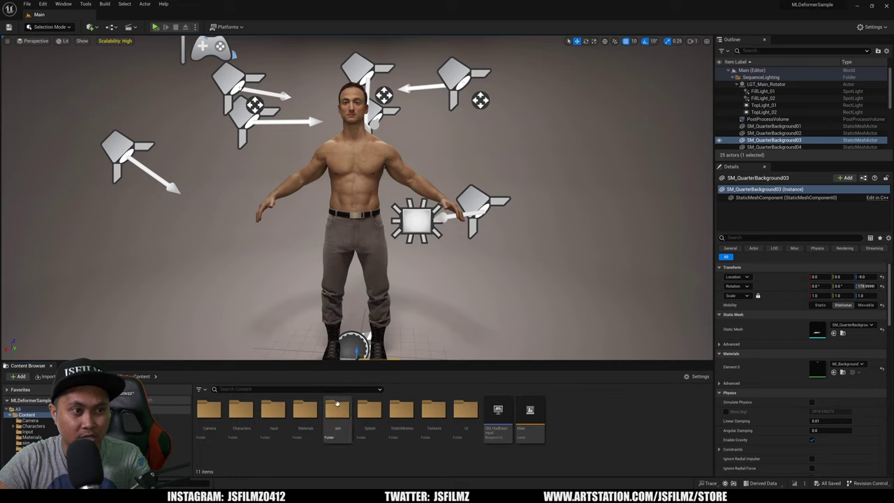
pyautogui.doubleClick(337, 409)
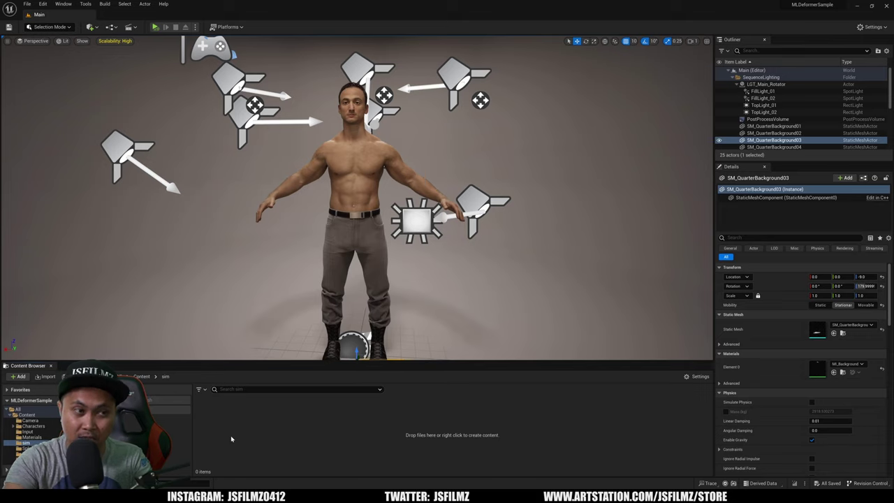
pyautogui.rightClick(232, 439)
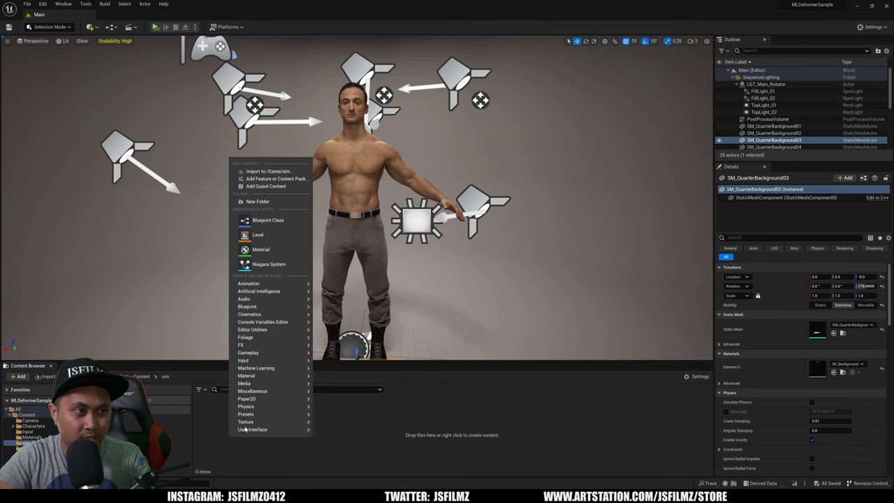
pyautogui.moveTo(264, 346)
pyautogui.click(342, 366)
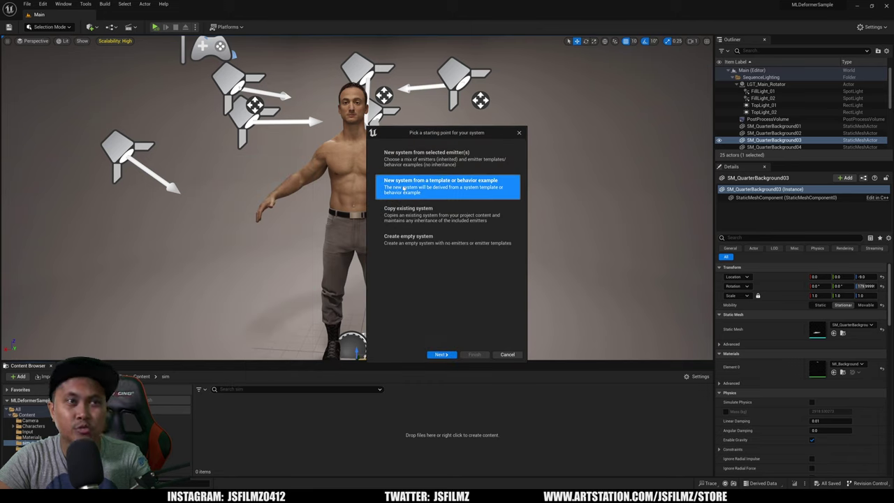
pyautogui.click(447, 357)
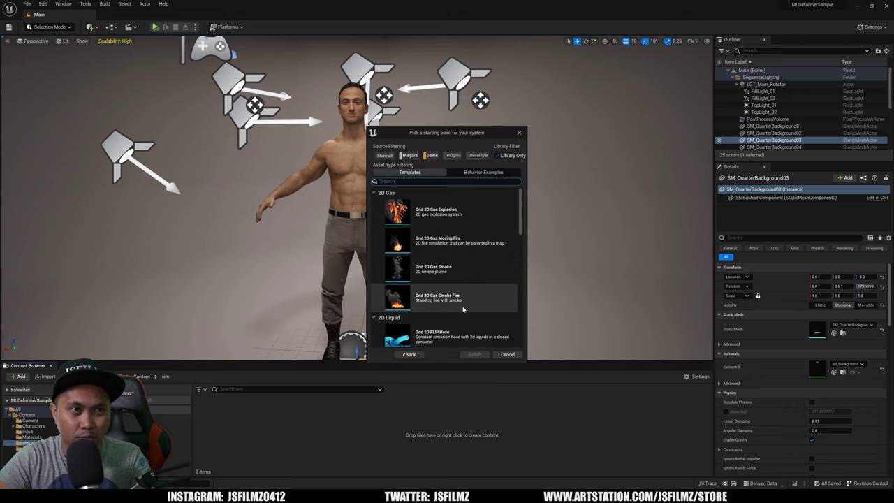
pyautogui.moveTo(522, 220); pyautogui.dragTo(521, 287)
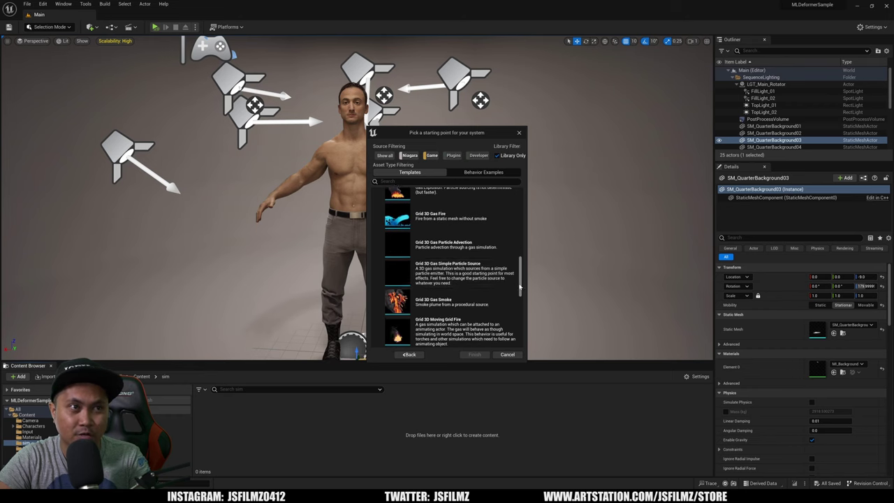
pyautogui.click(467, 280)
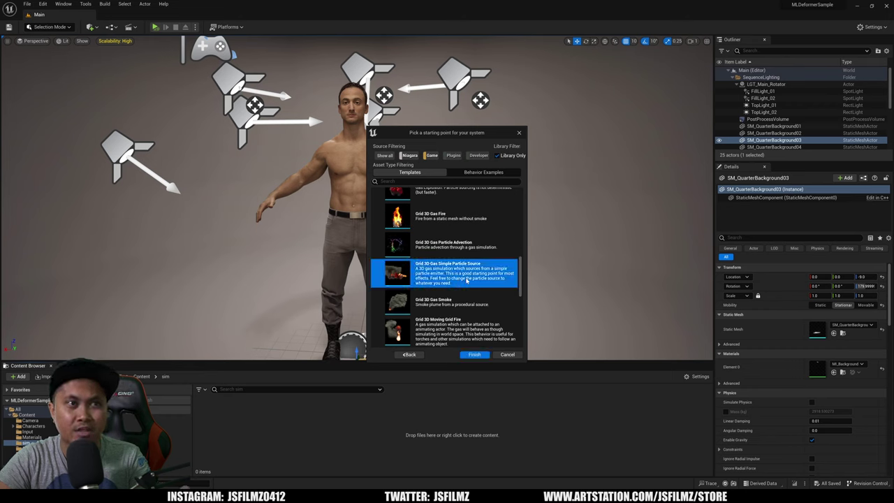
pyautogui.click(475, 355)
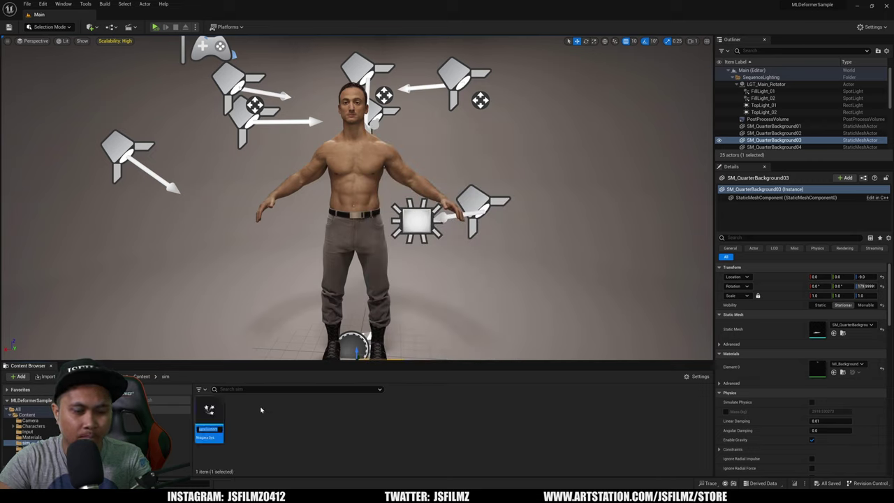
pyautogui.press('Return')
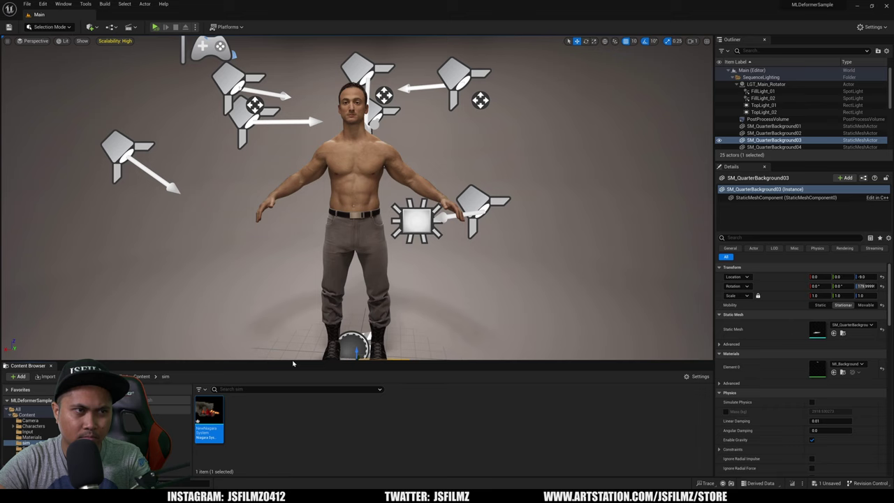
# - Place the new Niagara system in the level at the character, at about X 10, Y 0, Z 130
pyautogui.scroll(-8, 266, 283)
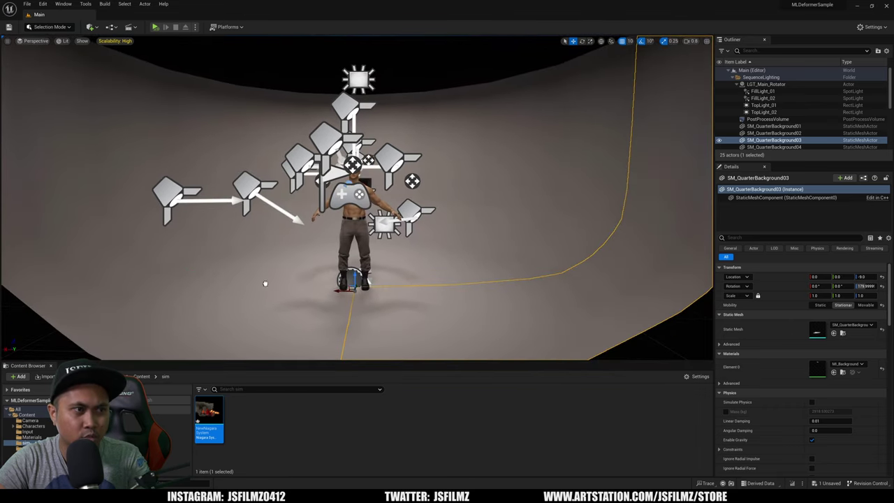
pyautogui.moveTo(266, 284); pyautogui.dragTo(276, 281)
pyautogui.press('s')
pyautogui.moveTo(304, 304)
pyautogui.mouseDown(button='right')
pyautogui.moveTo(328, 304)
pyautogui.moveTo(304, 304)
pyautogui.mouseUp(button='right')
pyautogui.press('s')
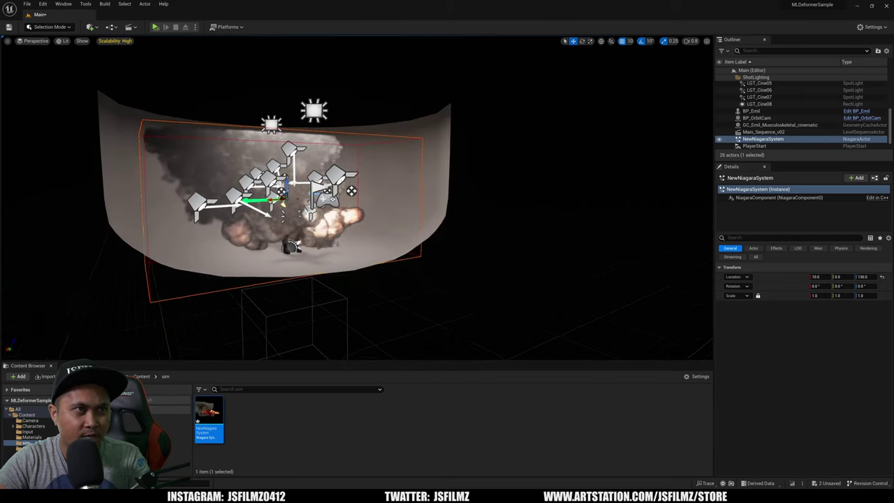
pyautogui.scroll(3, 358, 198)
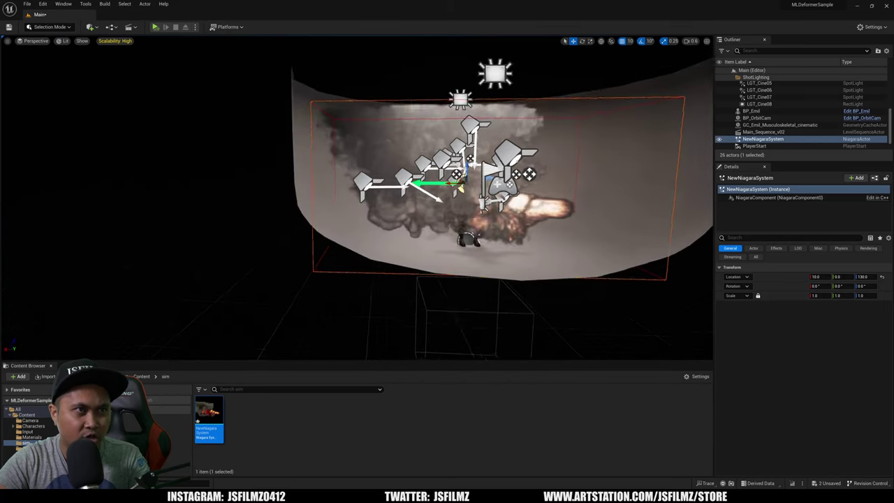
# - Move the Niagara system along X to about 220, to the side of the character
pyautogui.moveTo(391, 209); pyautogui.dragTo(416, 204, button='right')
pyautogui.press('w')
pyautogui.moveTo(383, 202); pyautogui.dragTo(263, 212)
pyautogui.moveTo(263, 211); pyautogui.dragTo(244, 223, button='right')
pyautogui.press('s')
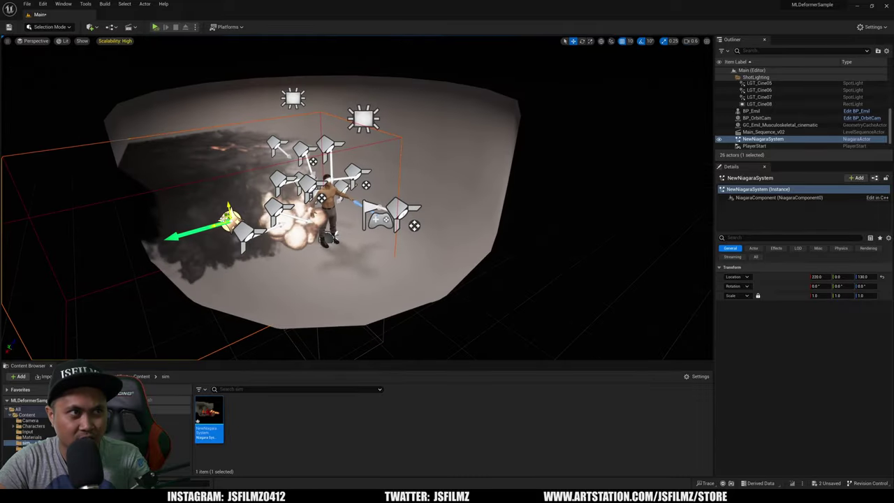
# - Try moving the Niagara system along Y to about -370, away from the backdrop
pyautogui.moveTo(228, 210); pyautogui.dragTo(337, 334)
pyautogui.moveTo(337, 334)
pyautogui.mouseDown(button='right')
pyautogui.moveTo(308, 346)
pyautogui.moveTo(345, 355)
pyautogui.moveTo(325, 342)
pyautogui.moveTo(346, 335)
pyautogui.mouseUp(button='right')
pyautogui.press('s')
pyautogui.press('a')
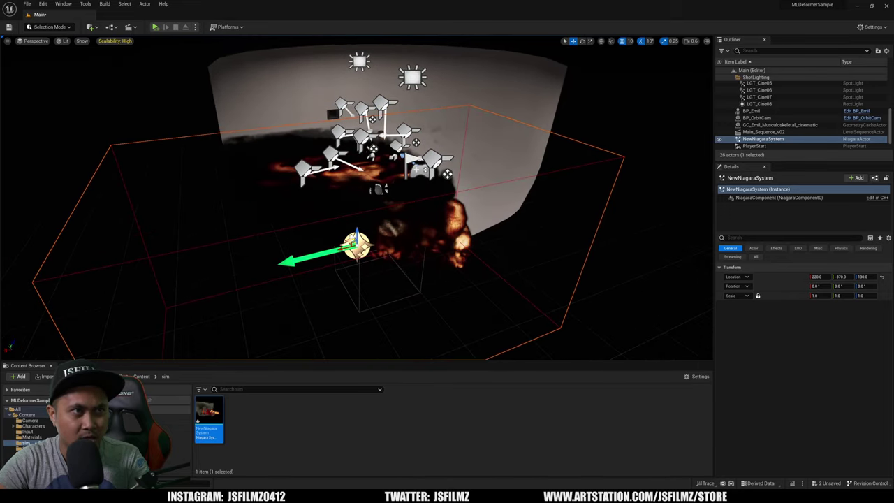
# - Bring the Niagara system back to Y 0 and shift it along X to 260, beside the character
pyautogui.moveTo(306, 258); pyautogui.dragTo(256, 165)
pyautogui.press('w')
pyautogui.moveTo(256, 166)
pyautogui.mouseDown(button='right')
pyautogui.moveTo(227, 143)
pyautogui.moveTo(271, 175)
pyautogui.mouseUp(button='right')
pyautogui.press('w')
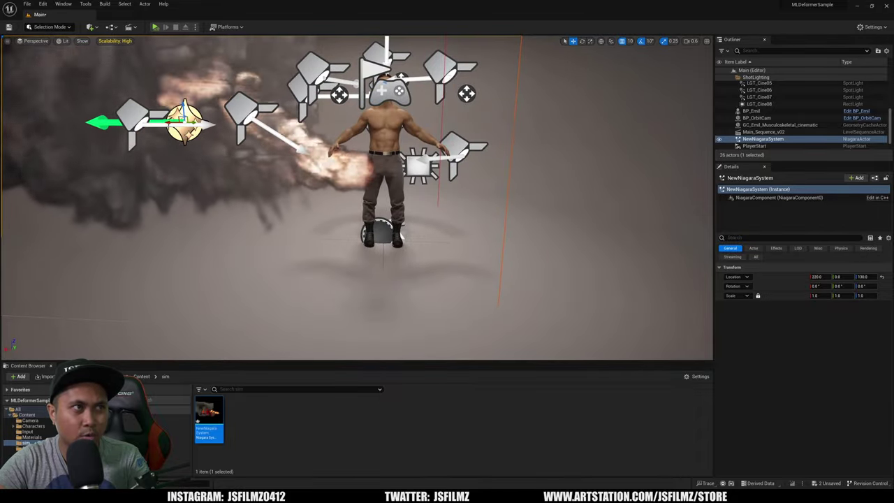
pyautogui.moveTo(170, 123); pyautogui.dragTo(136, 123)
pyautogui.moveTo(334, 226); pyautogui.dragTo(320, 214, button='right')
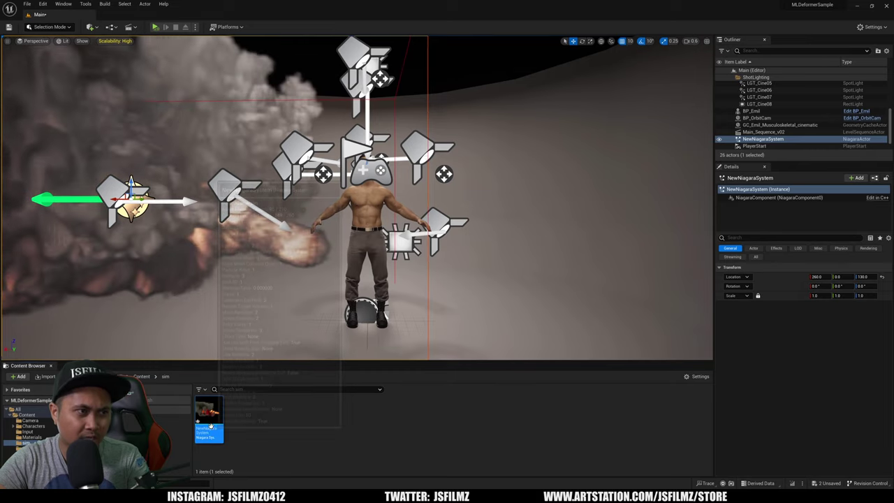
# - Open the Niagara system for editing and move the Grid3D_Gas_Master_Emitter node closer to the ParticleSourceEmitter node
pyautogui.doubleClick(210, 425)
pyautogui.scroll(3, 364, 244)
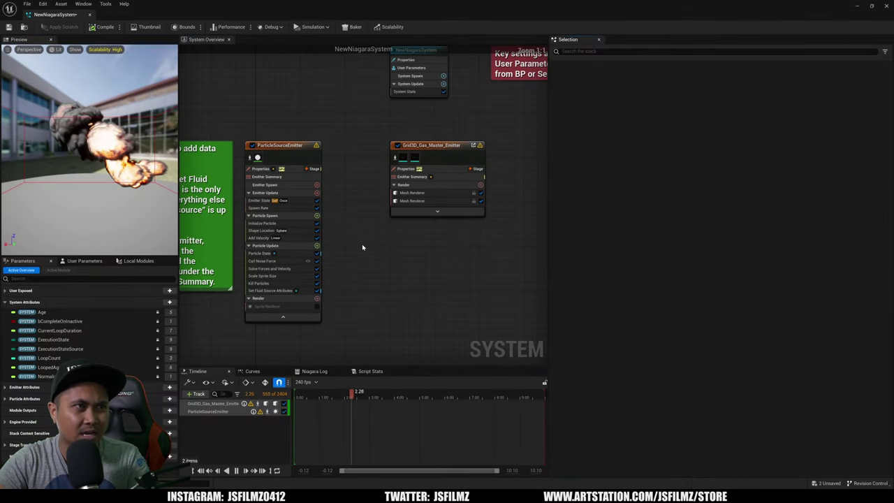
pyautogui.moveTo(363, 247); pyautogui.dragTo(406, 257, button='right')
pyautogui.moveTo(485, 155); pyautogui.dragTo(429, 155)
pyautogui.click(418, 243)
# - Select ParticleSourceEmitter and choose Once as its Loop Behavior in the Emitter State
pyautogui.click(321, 155)
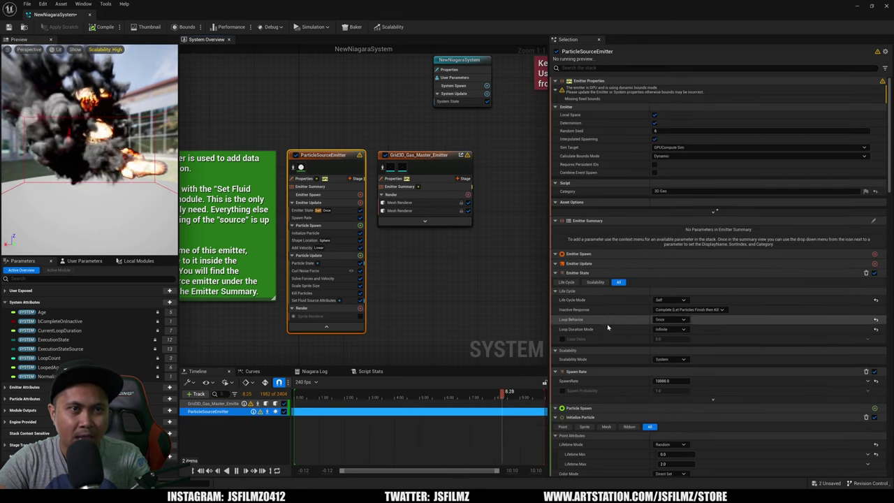
pyautogui.click(670, 319)
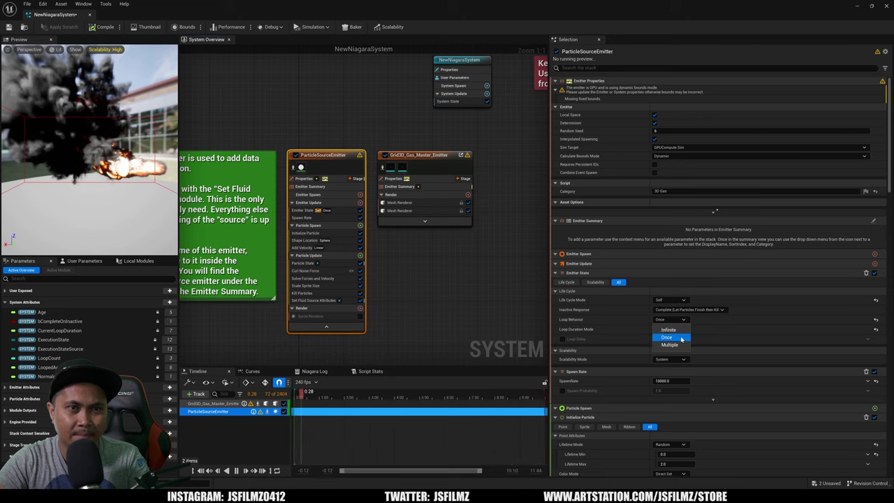
pyautogui.click(682, 339)
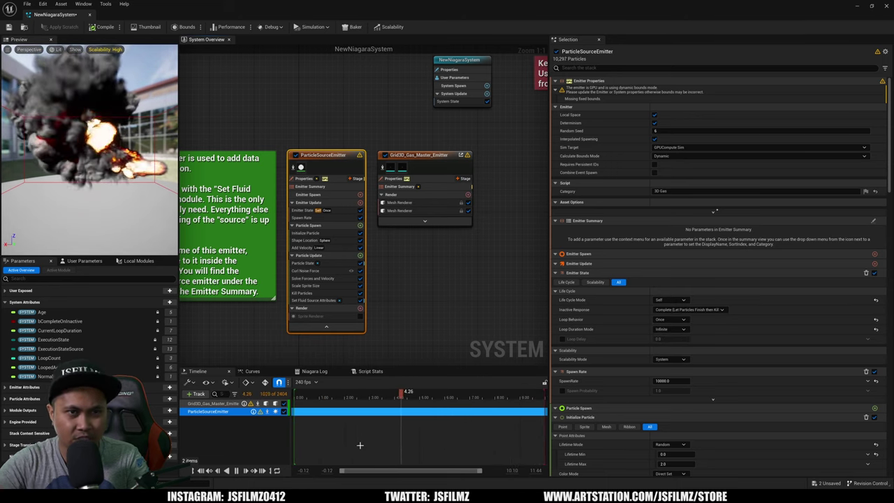
# - Set ParticleSourceEmitter's Lifetime Max to 0.1 and preview the simulation at 2.28 on the timeline
pyautogui.click(684, 465)
pyautogui.write('0.1')
pyautogui.press('Return')
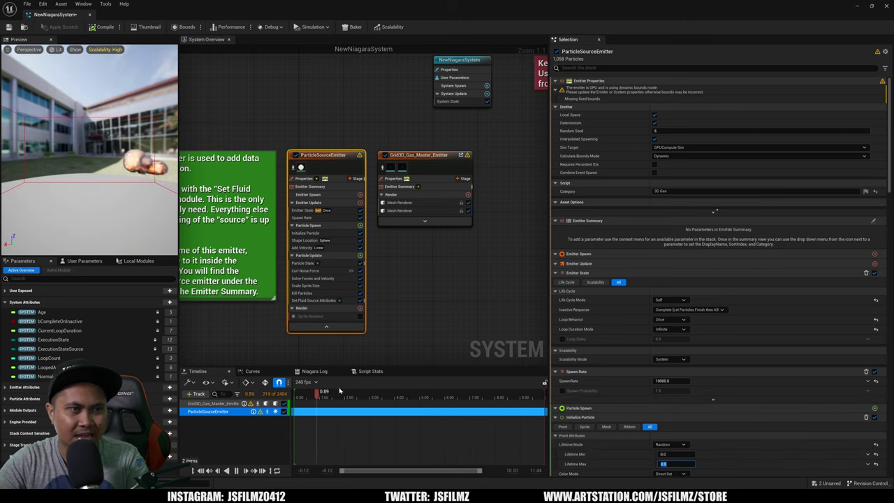
pyautogui.click(352, 392)
pyautogui.moveTo(328, 154); pyautogui.dragTo(322, 154)
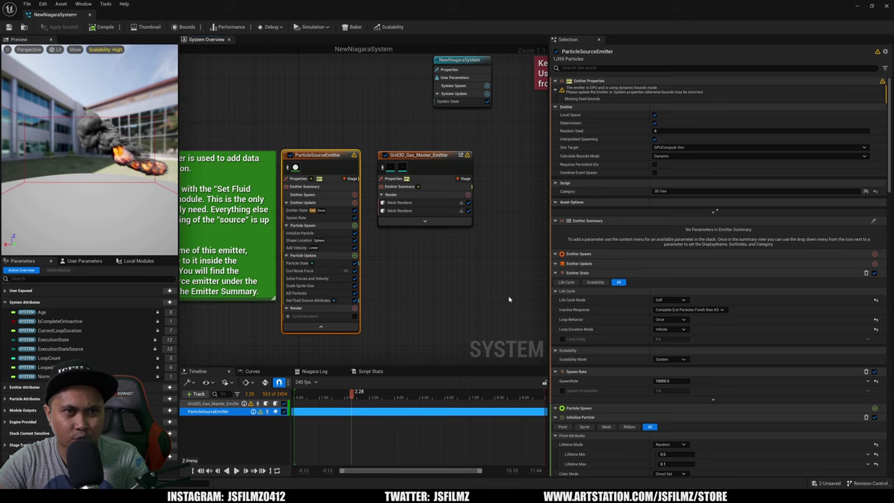
# - Set the emitter's Loop Duration Mode to Fixed and return the timeline to the start
pyautogui.click(678, 329)
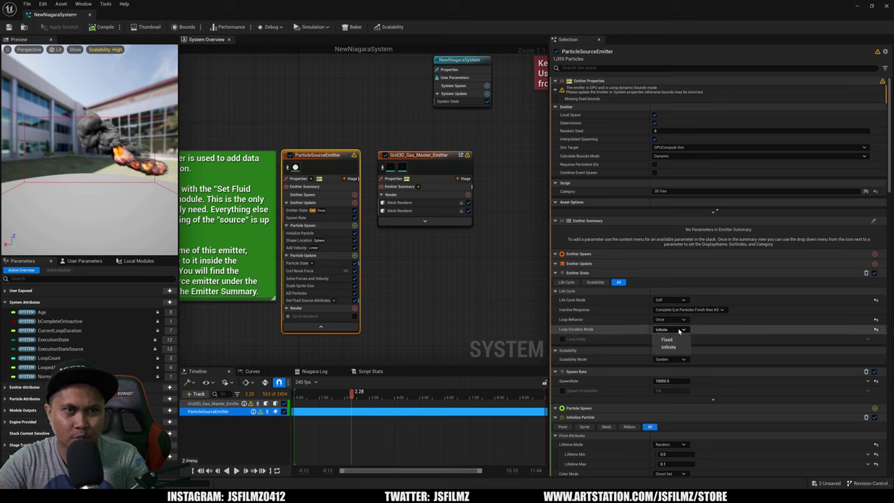
pyautogui.click(668, 340)
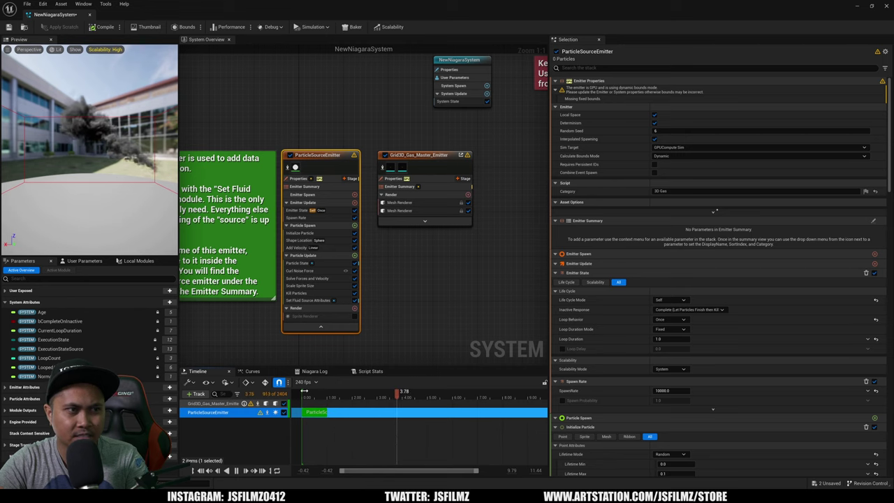
pyautogui.click(304, 392)
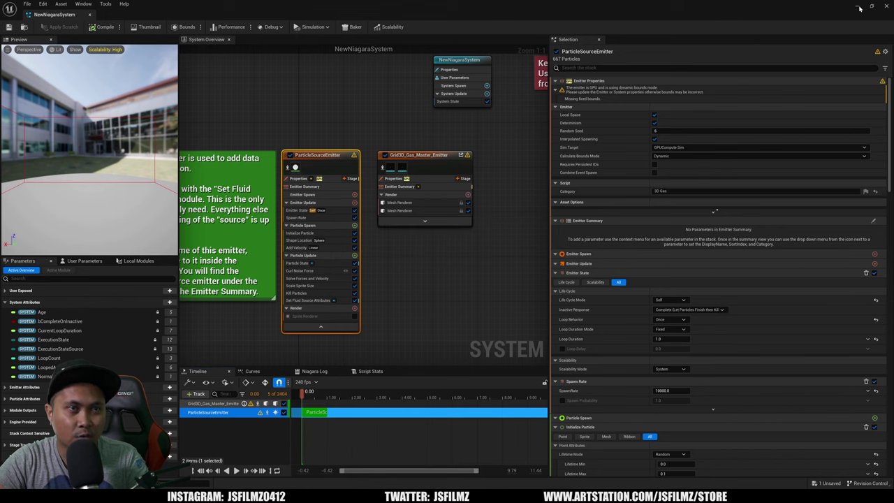
# - Return to the level, frame the character, and hide the light and camera icons with Game View
pyautogui.click(860, 8)
pyautogui.moveTo(346, 261)
pyautogui.mouseDown(button='right')
pyautogui.moveTo(337, 290)
pyautogui.moveTo(346, 262)
pyautogui.mouseUp(button='right')
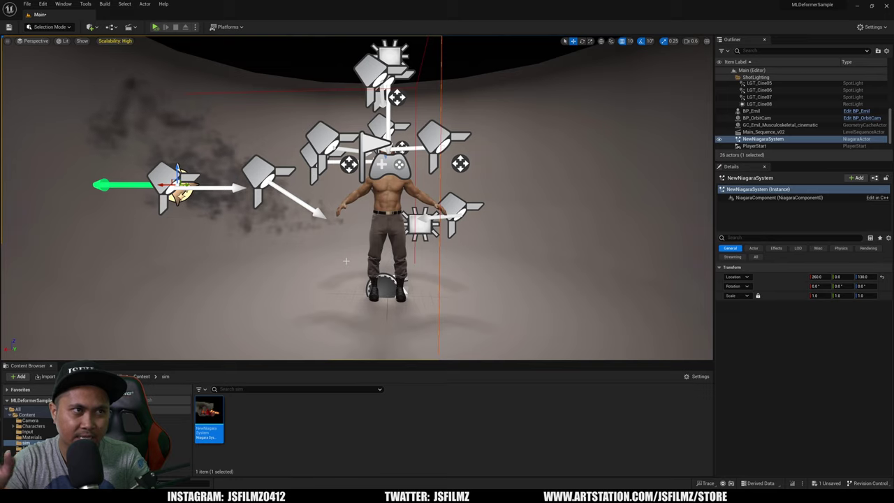
pyautogui.moveTo(391, 227); pyautogui.dragTo(398, 218, button='right')
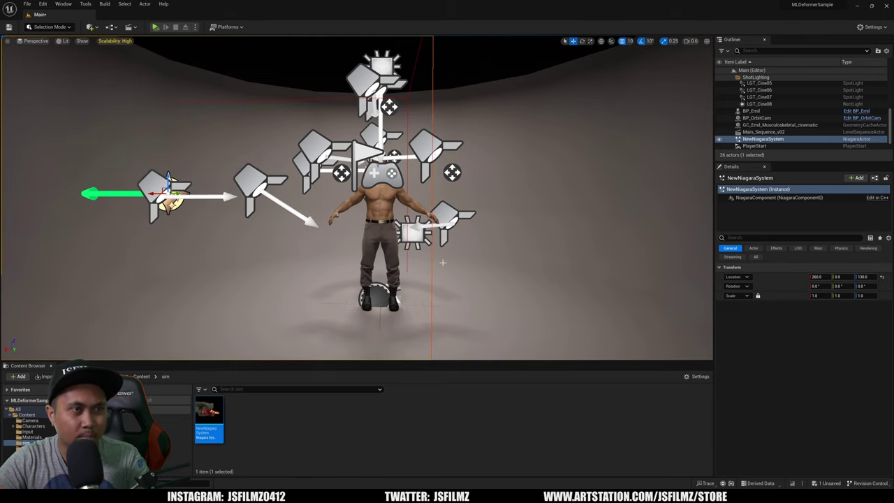
pyautogui.press('g')
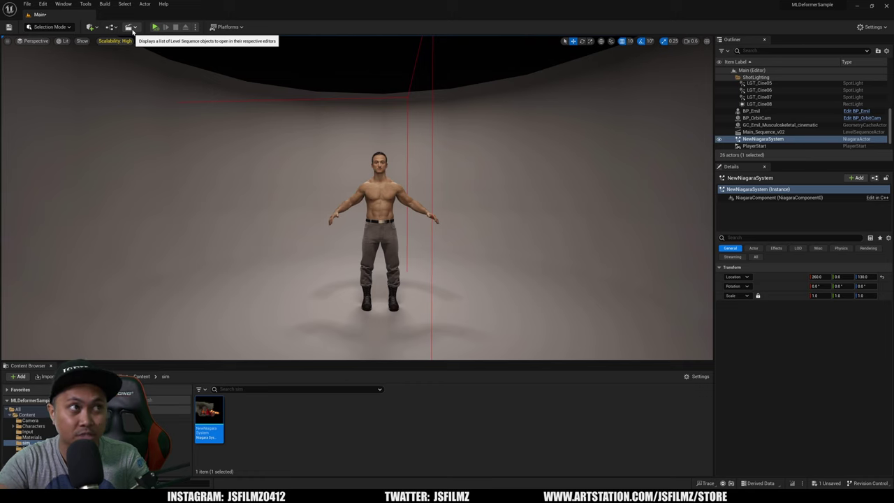
# - Open the Main_Sequence_v02 level sequence and show a wider range of its timeline
pyautogui.click(133, 29)
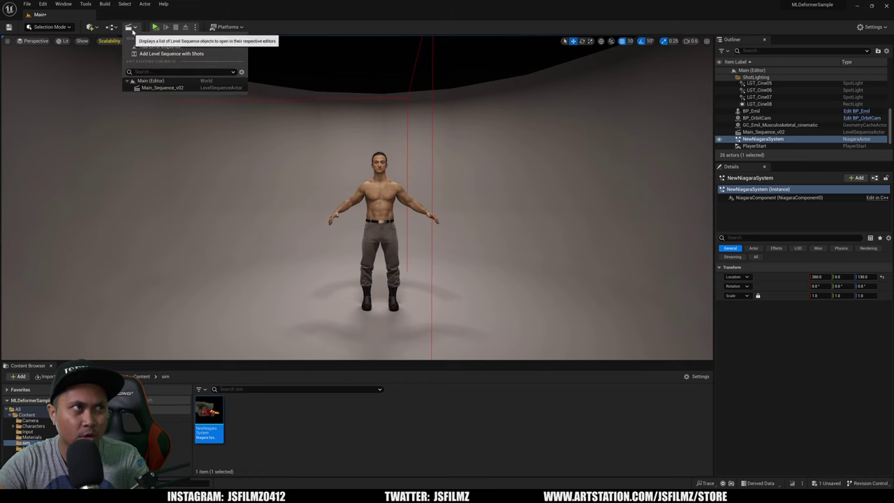
pyautogui.click(163, 88)
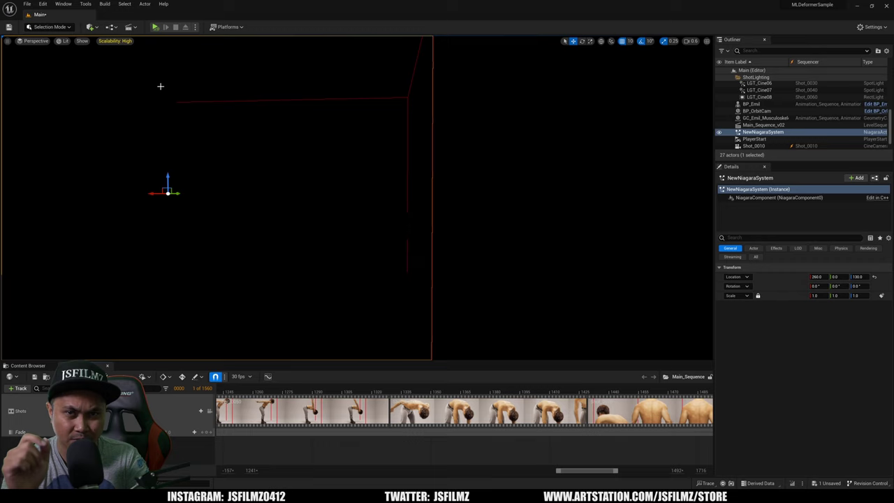
pyautogui.keyDown('ctrl'); pyautogui.scroll(-8, 262, 405); pyautogui.keyUp('ctrl')
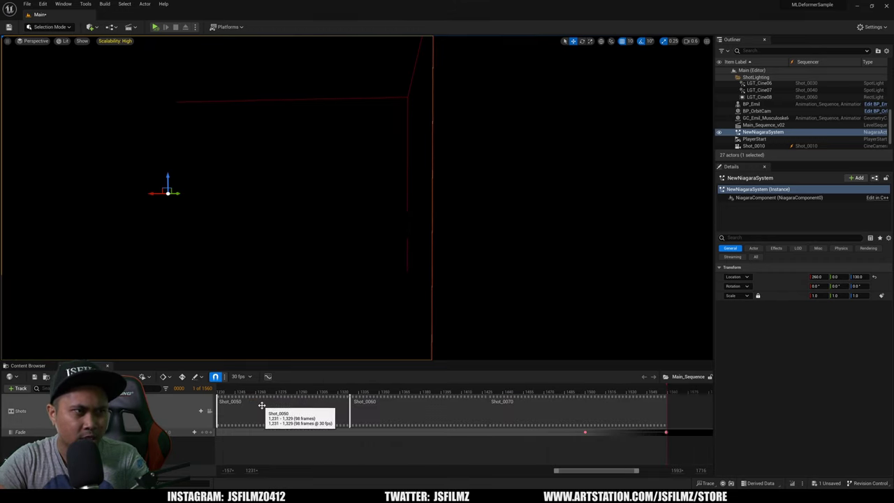
# - Review the end of the sequence and stop at frame 1271, where the character is bent forward
pyautogui.keyDown('ctrl'); pyautogui.scroll(-3, 238, 396); pyautogui.keyUp('ctrl')
pyautogui.click(239, 393)
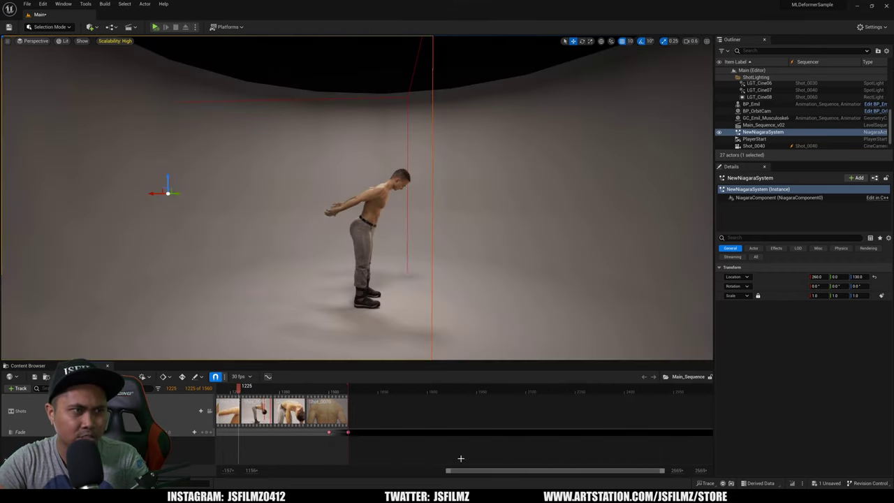
pyautogui.moveTo(467, 472); pyautogui.dragTo(425, 473)
pyautogui.click(312, 394)
pyautogui.press('space')
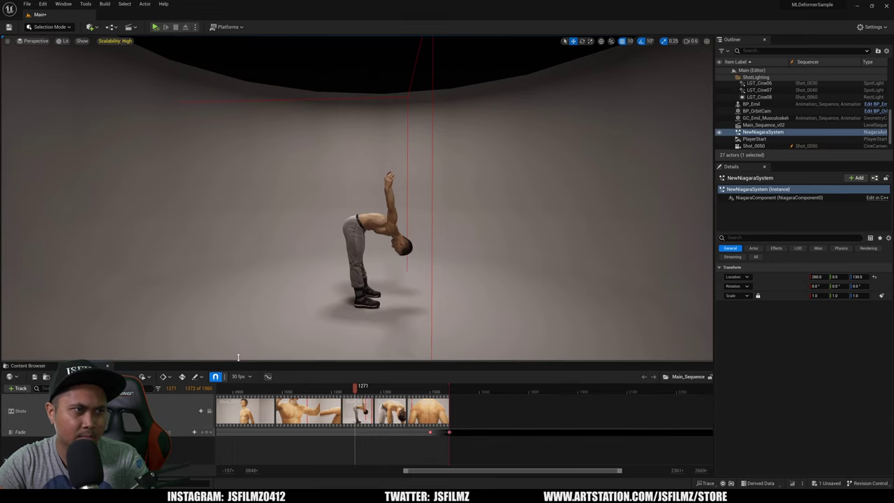
# - Enlarge the Sequencer area and add the selected NewNiagaraSystem actor to the sequence
pyautogui.moveTo(237, 362); pyautogui.dragTo(237, 338)
pyautogui.moveTo(31, 378)
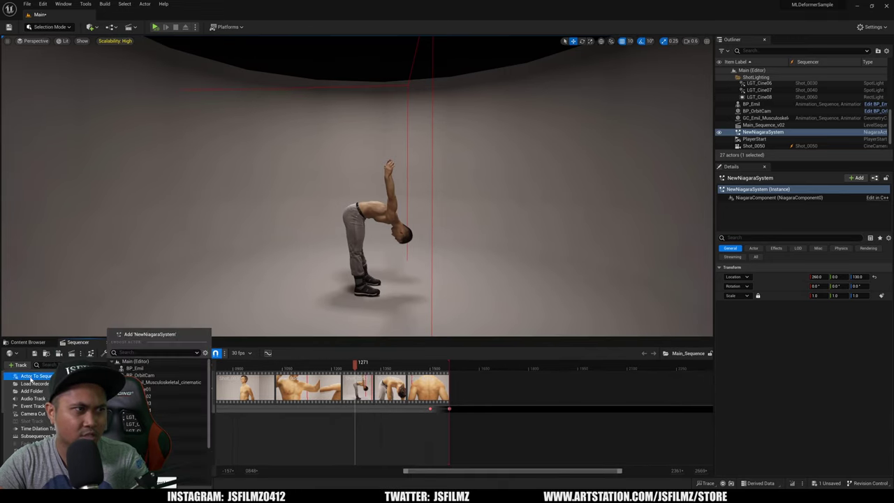
pyautogui.click(159, 336)
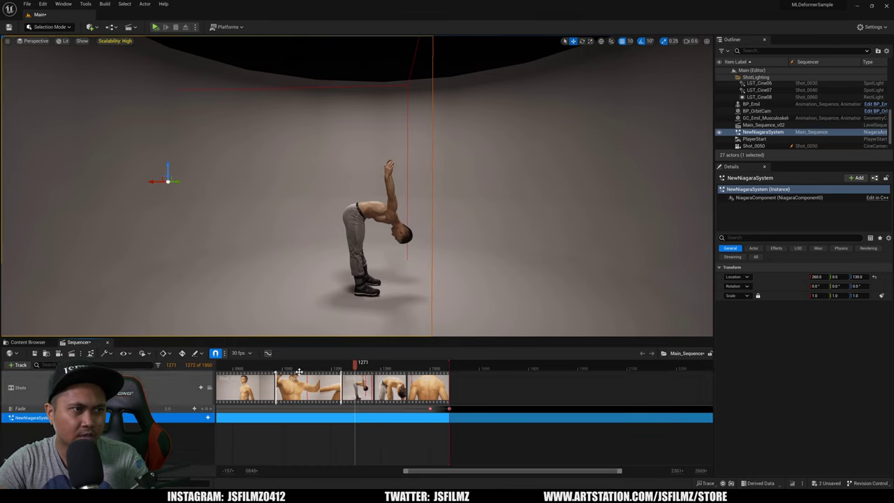
# - At frame 1222, add NiagaraComponent0 under NewNiagaraSystem and give it a Niagara System Life Cycle Track
pyautogui.moveTo(355, 367)
pyautogui.mouseDown()
pyautogui.moveTo(290, 369)
pyautogui.moveTo(347, 370)
pyautogui.moveTo(339, 372)
pyautogui.mouseUp()
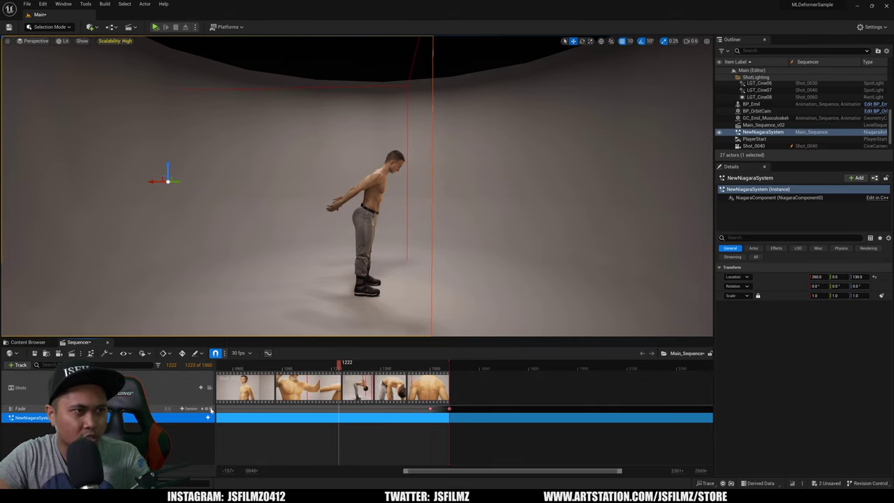
pyautogui.click(208, 418)
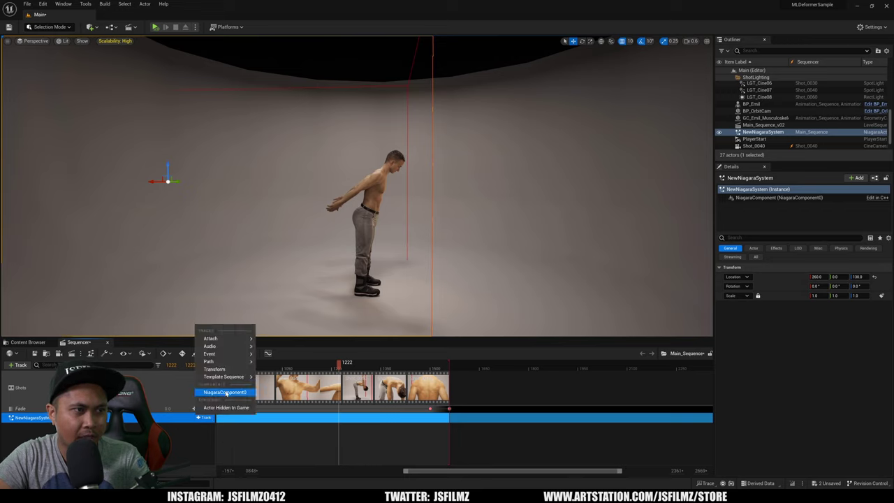
pyautogui.click(224, 392)
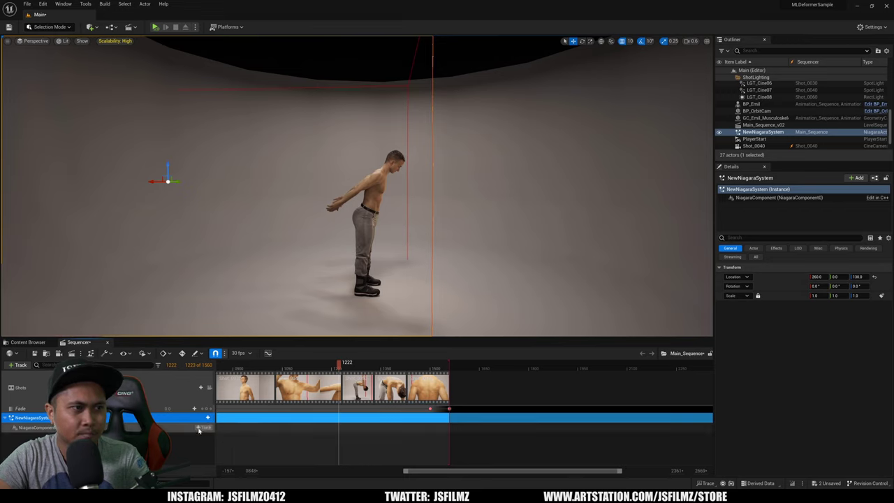
pyautogui.click(204, 428)
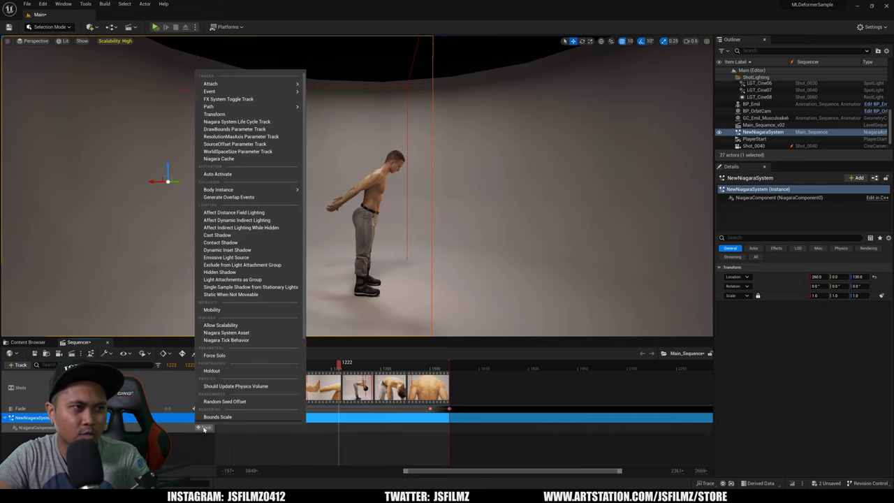
pyautogui.click(232, 124)
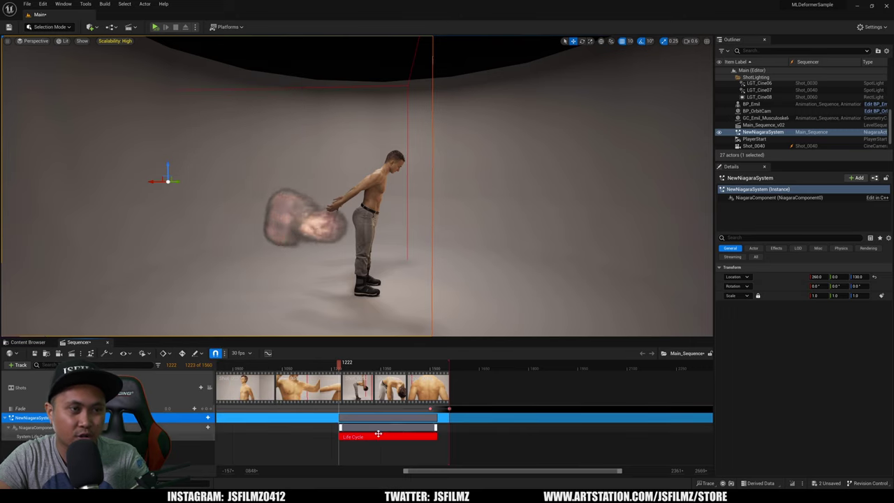
# - Shift the Life Cycle section to start at about frame 1258 and play the sequence to check the timing
pyautogui.keyDown('ctrl'); pyautogui.scroll(3, 375, 434); pyautogui.keyUp('ctrl')
pyautogui.moveTo(341, 368); pyautogui.dragTo(313, 370)
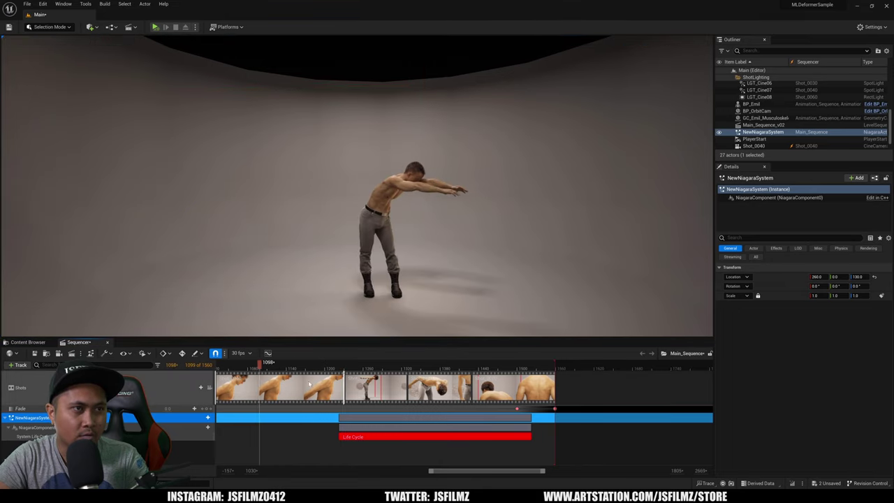
pyautogui.moveTo(302, 368); pyautogui.dragTo(311, 372)
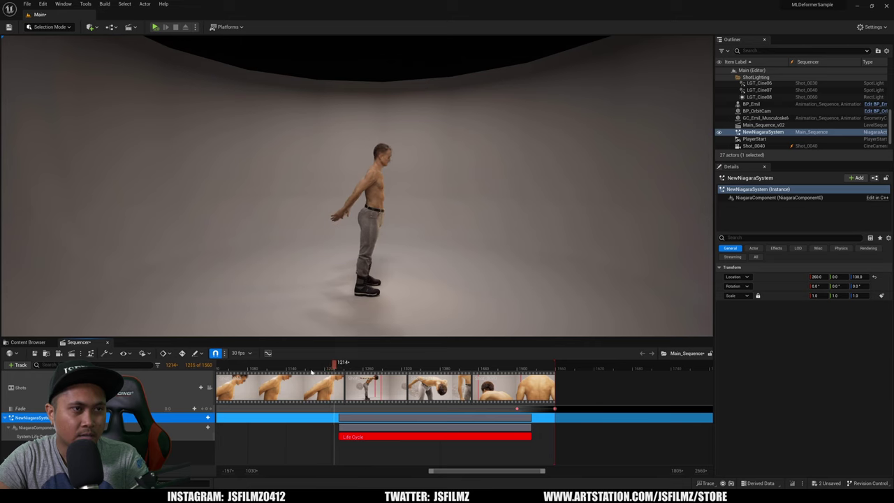
pyautogui.press('space')
pyautogui.moveTo(367, 436); pyautogui.dragTo(374, 437)
pyautogui.press('space')
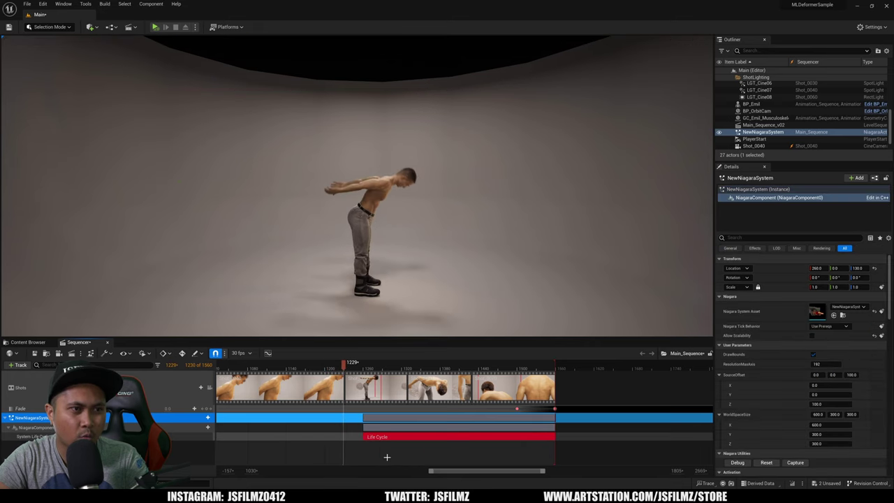
pyautogui.press('space')
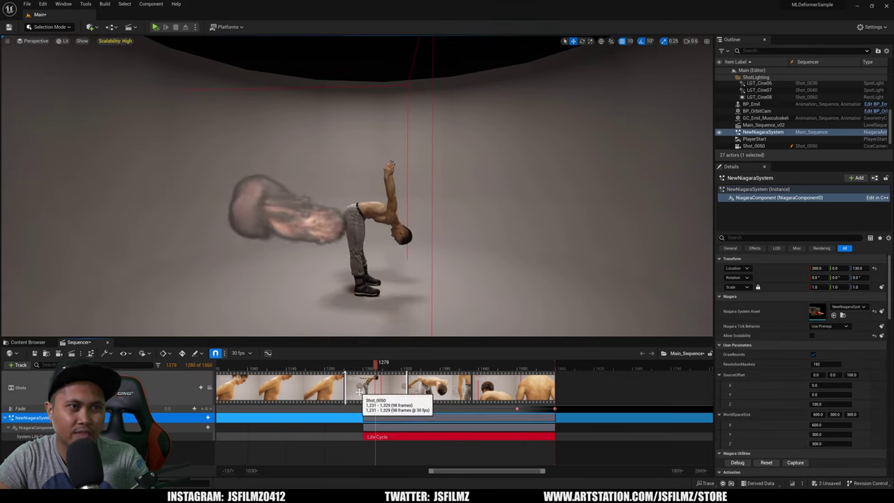
pyautogui.press('space')
# - Raise NewNiagaraSystem to a Z location of 140 and replay the burst with the scene icons shown
pyautogui.click(359, 377)
pyautogui.moveTo(365, 364); pyautogui.dragTo(364, 365)
pyautogui.click(371, 418)
pyautogui.moveTo(282, 271); pyautogui.dragTo(301, 232, button='right')
pyautogui.press('g')
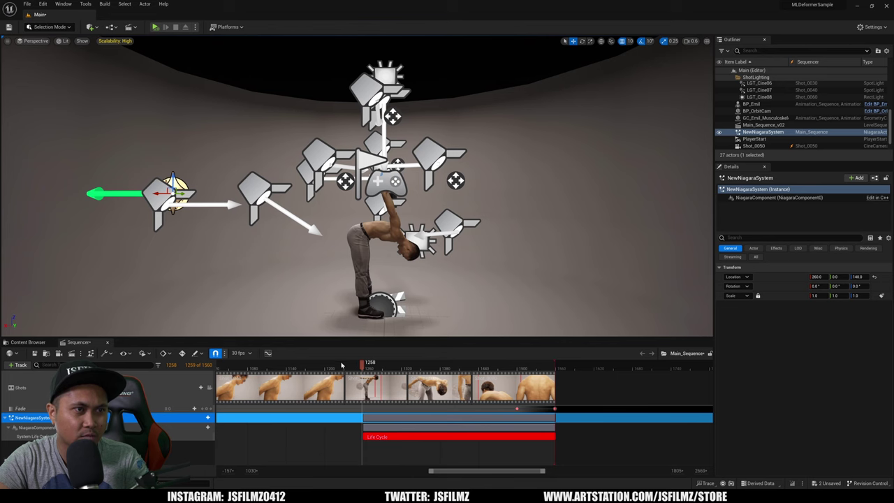
pyautogui.click(342, 365)
pyautogui.press('space')
pyautogui.press('space')
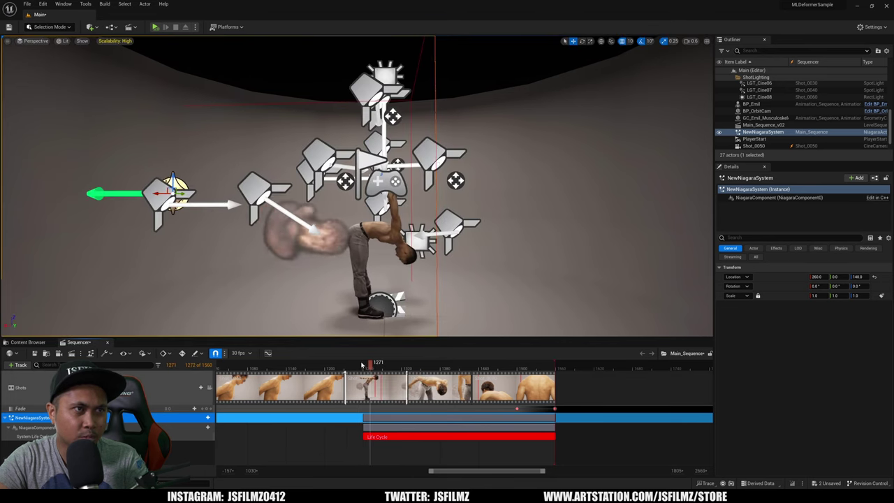
# - Align NewNiagaraSystem with the character from above at a Y location of 10 and replay the burst
pyautogui.moveTo(391, 223); pyautogui.dragTo(482, 255, button='right')
pyautogui.moveTo(347, 247); pyautogui.dragTo(308, 311, button='right')
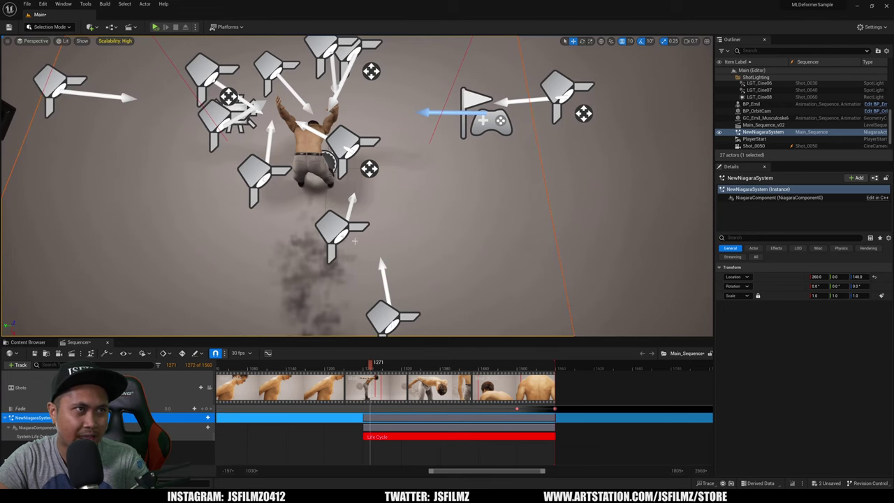
pyautogui.click(35, 418)
pyautogui.moveTo(308, 250); pyautogui.dragTo(307, 238, button='right')
pyautogui.press('s')
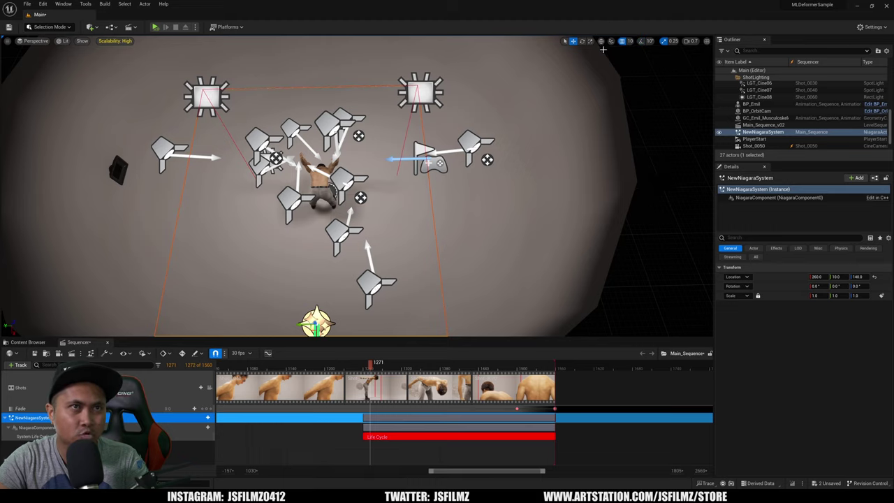
pyautogui.moveTo(372, 368); pyautogui.dragTo(332, 368)
pyautogui.press('space')
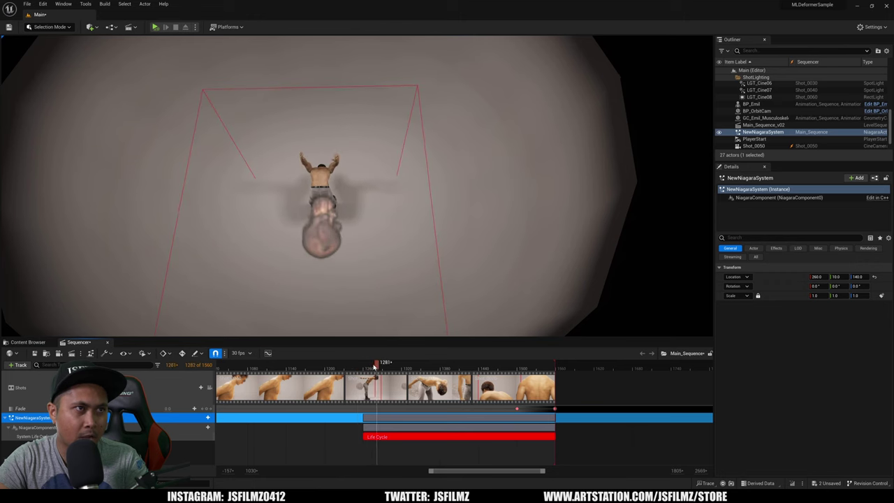
pyautogui.press('space')
# - With grid snapping off, nudge NewNiagaraSystem to a Y location of about 12.96 and replay from the side
pyautogui.moveTo(305, 287); pyautogui.dragTo(306, 302, button='right')
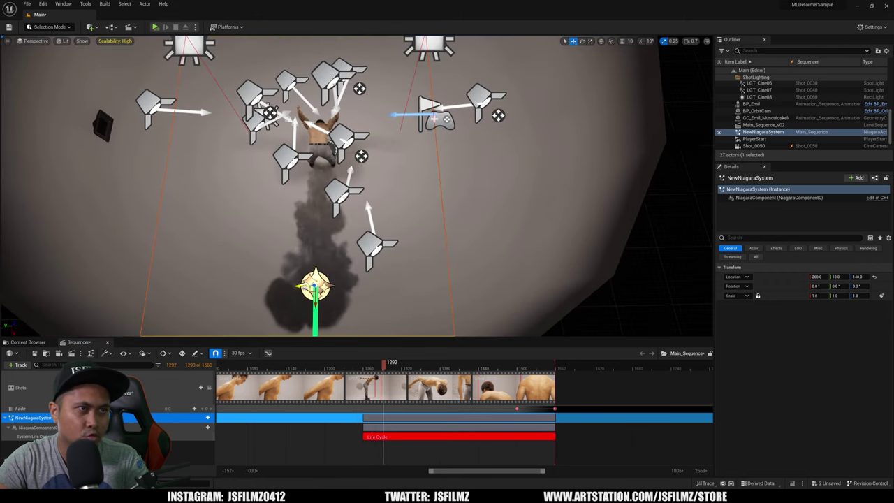
pyautogui.moveTo(304, 286); pyautogui.dragTo(160, 176)
pyautogui.press('space')
pyautogui.moveTo(383, 366)
pyautogui.mouseDown()
pyautogui.moveTo(346, 369)
pyautogui.moveTo(403, 369)
pyautogui.moveTo(375, 372)
pyautogui.mouseUp()
pyautogui.press('space')
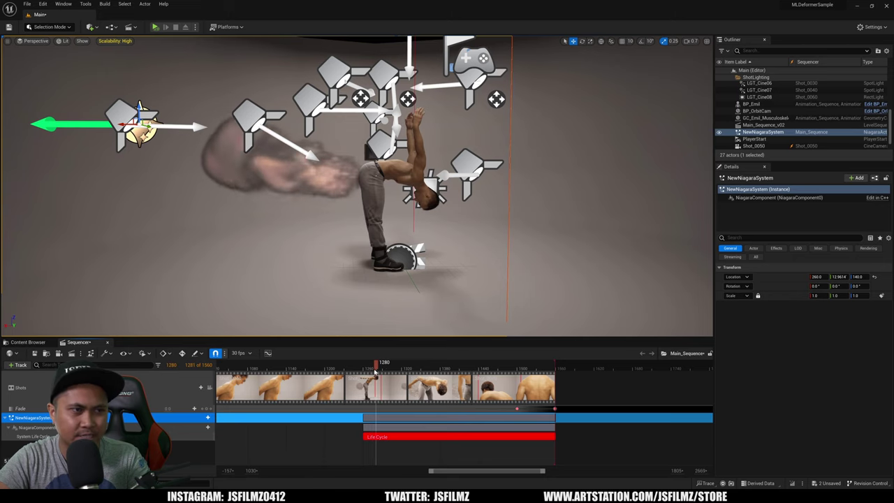
# - Set the sequence's playback range to start near frame 1190, just before the Life Cycle section
pyautogui.moveTo(343, 367); pyautogui.dragTo(322, 369)
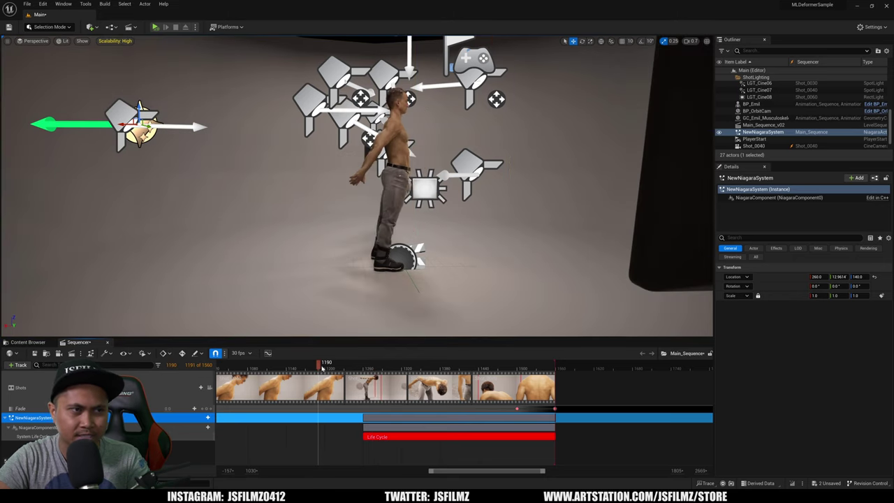
pyautogui.keyDown('ctrl'); pyautogui.scroll(-8, 342, 403); pyautogui.keyUp('ctrl')
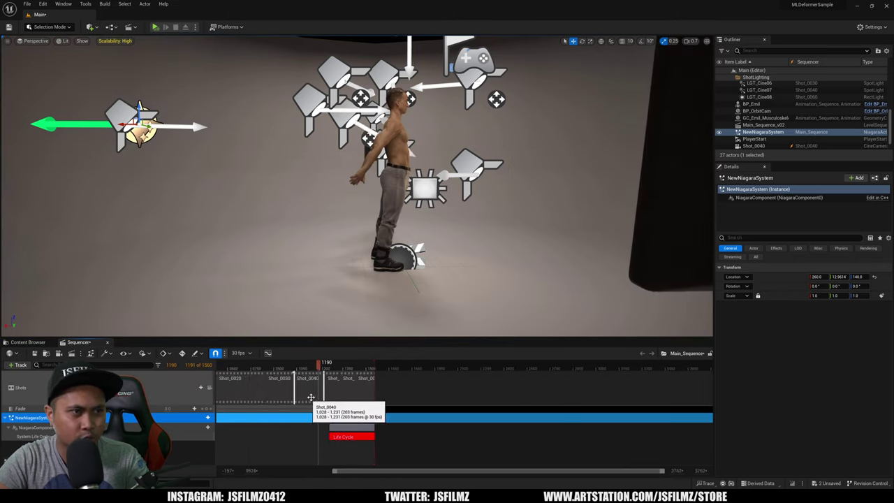
pyautogui.scroll(-4, 311, 397)
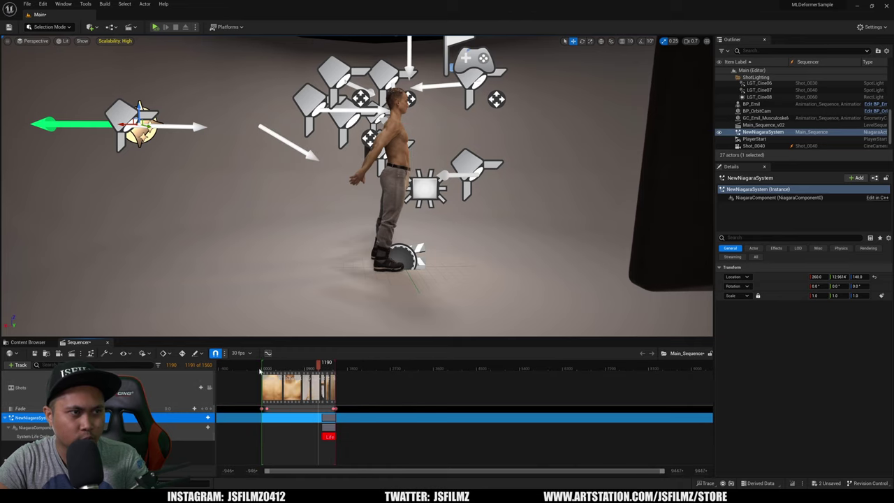
pyautogui.moveTo(263, 368); pyautogui.dragTo(291, 369)
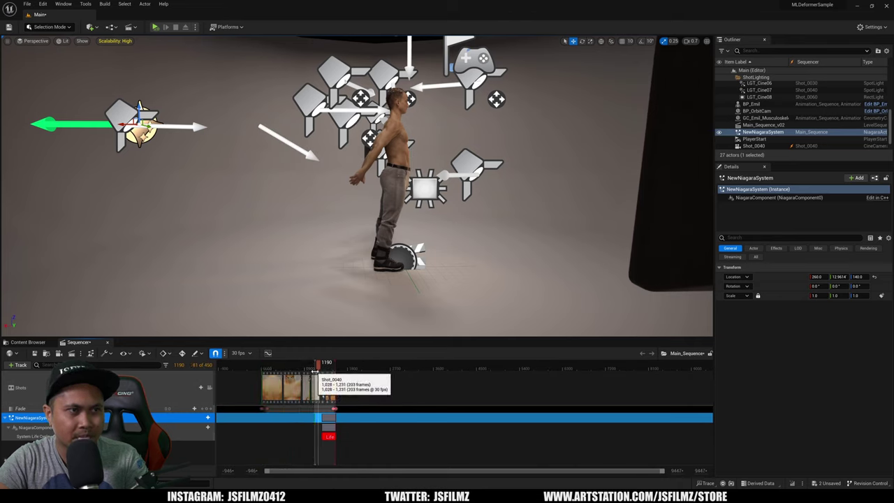
pyautogui.scroll(5, 316, 372)
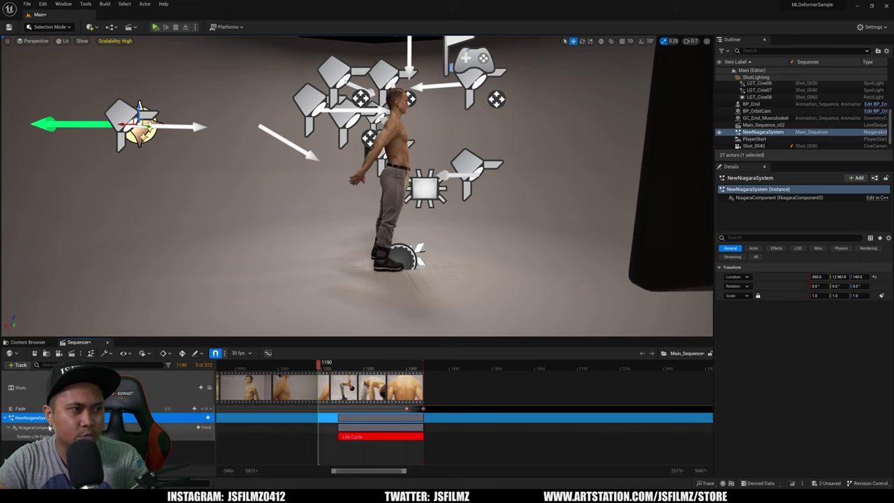
# - Add a Niagara Cache track to NiagaraComponent0, record the simulation into it, and stop the recording near frame 1448
pyautogui.click(199, 428)
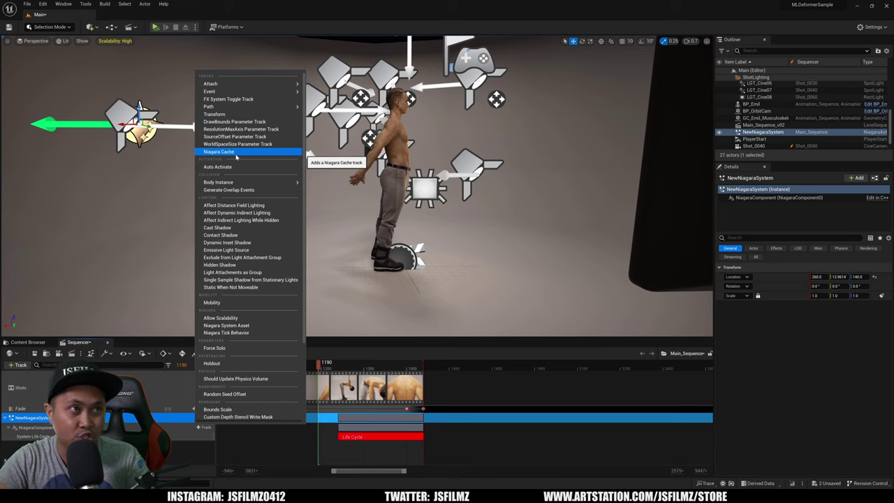
pyautogui.click(235, 152)
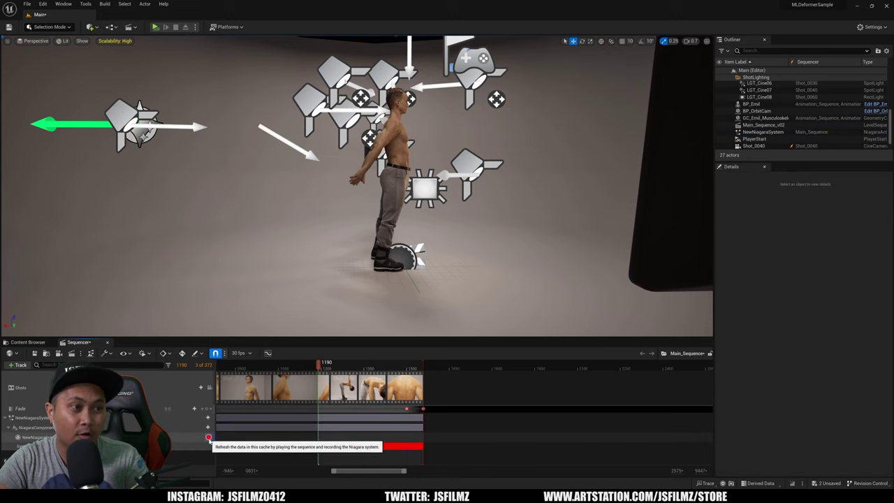
pyautogui.click(208, 438)
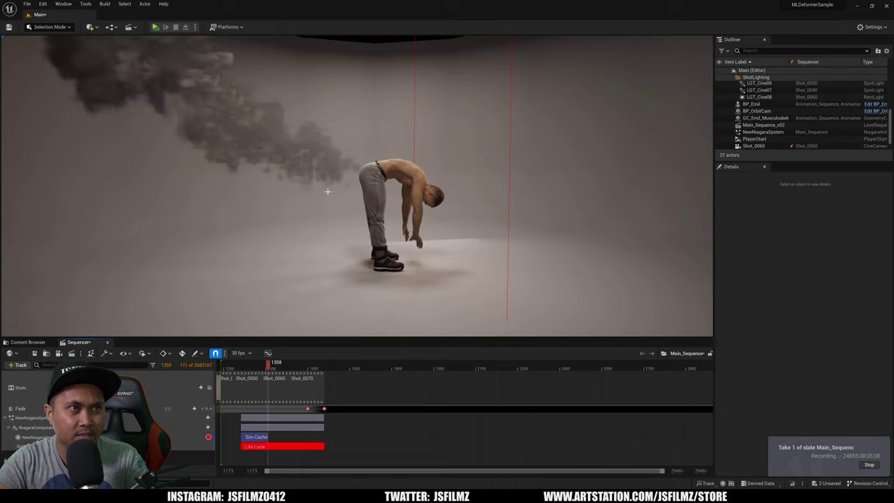
pyautogui.click(869, 465)
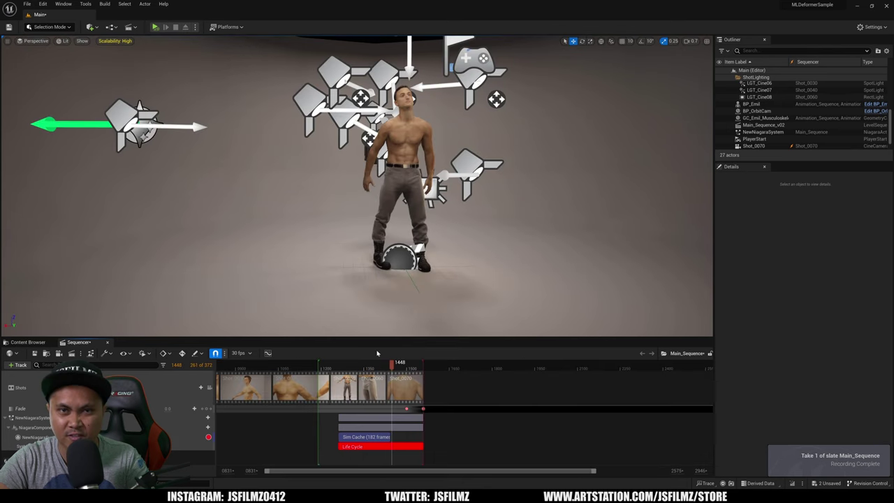
# - Go to frame 1245, lock the viewport to the shot cameras, and hide the scene icons with Game View
pyautogui.click(334, 369)
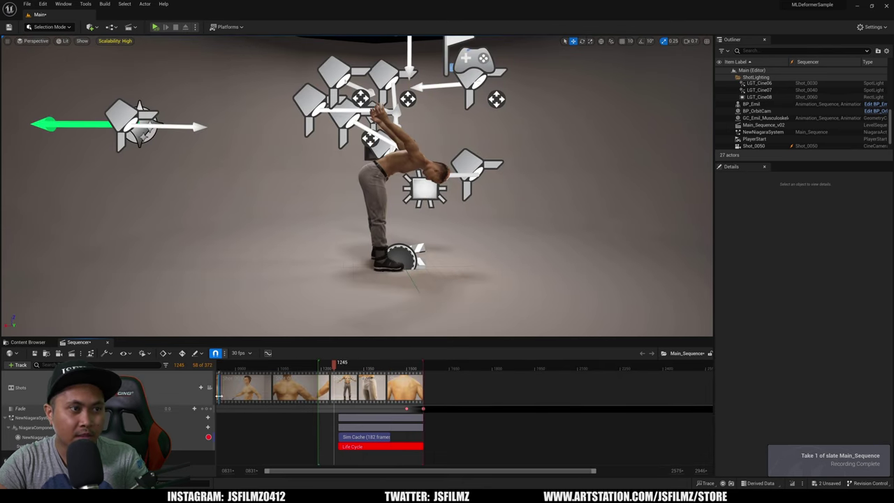
pyautogui.click(210, 388)
pyautogui.click(465, 246)
pyautogui.press('g')
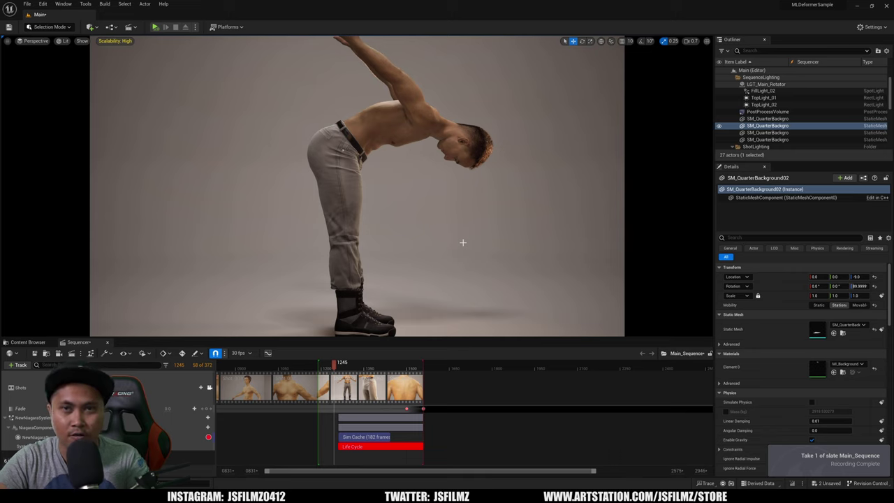
# - Play the cached simulation through the shot cameras and scrub on to about frame 1366
pyautogui.keyDown('ctrl'); pyautogui.scroll(-6, 310, 429); pyautogui.keyUp('ctrl')
pyautogui.click(406, 443)
pyautogui.press('space')
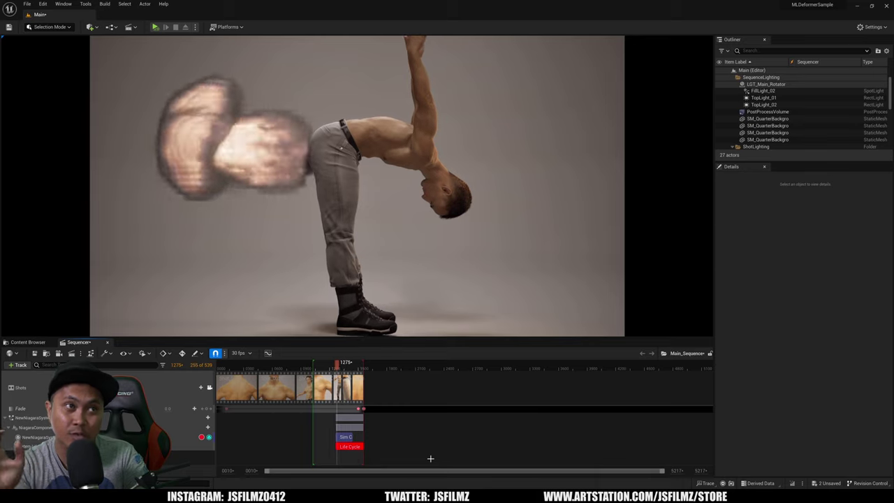
pyautogui.press('space')
pyautogui.keyDown('ctrl'); pyautogui.scroll(6, 409, 393); pyautogui.keyUp('ctrl')
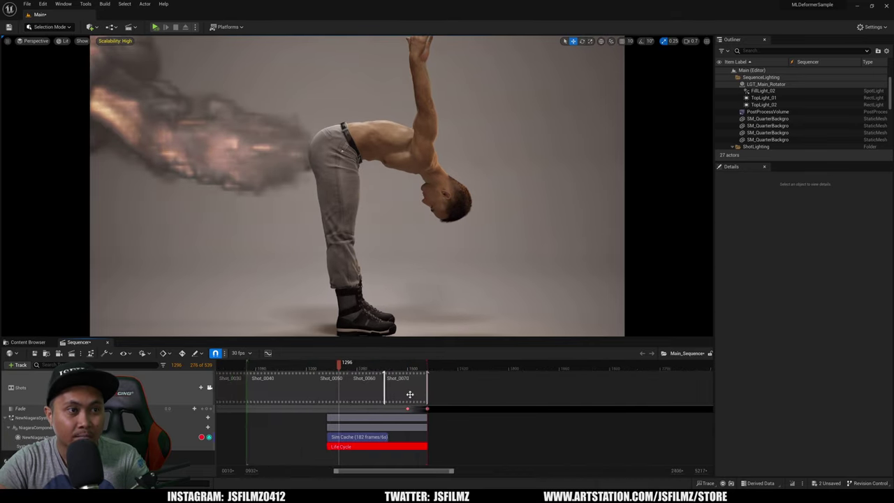
pyautogui.moveTo(338, 366); pyautogui.dragTo(369, 364)
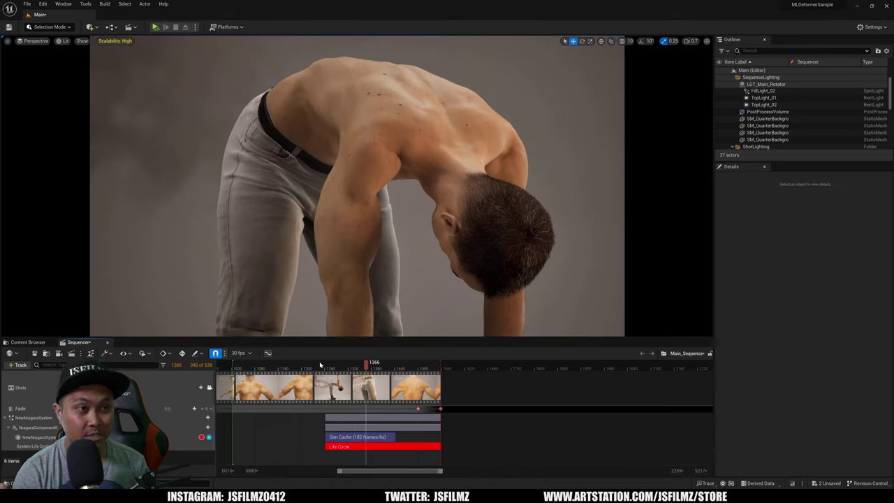